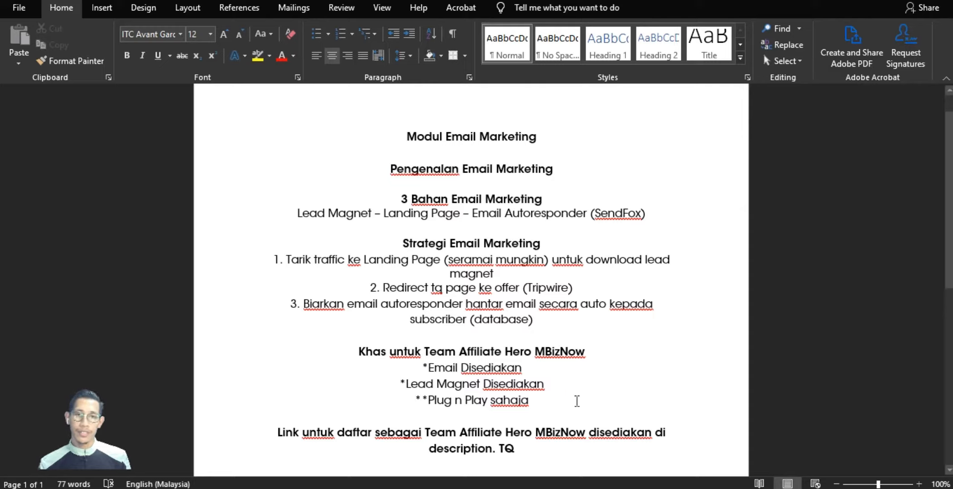
# Step: Switch from the Modul Email Marketing Word notes to the SendFox homepage in Chrome
pyautogui.click(516, 488)
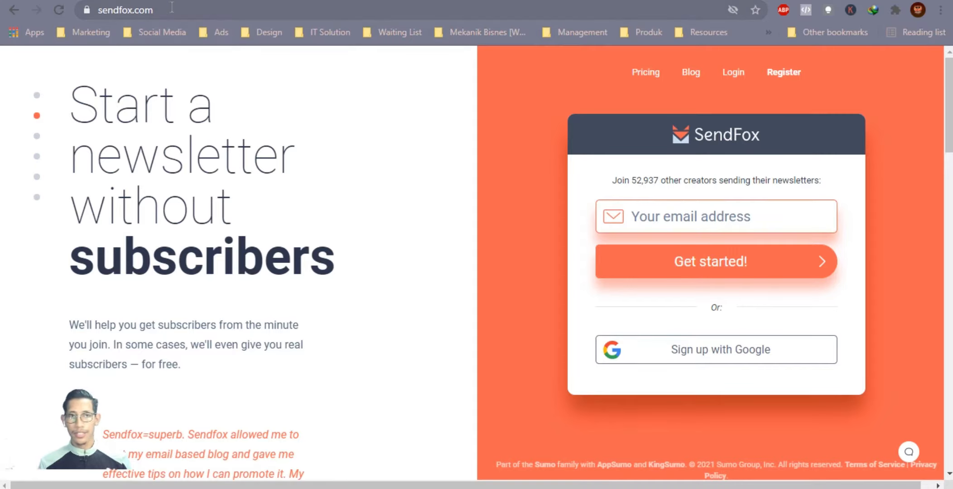
pyautogui.click(98, 11)
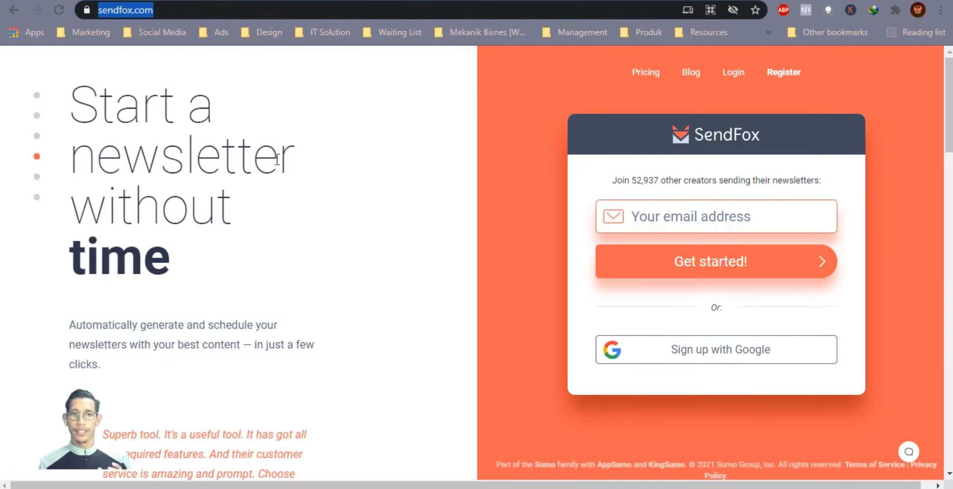
pyautogui.click(338, 237)
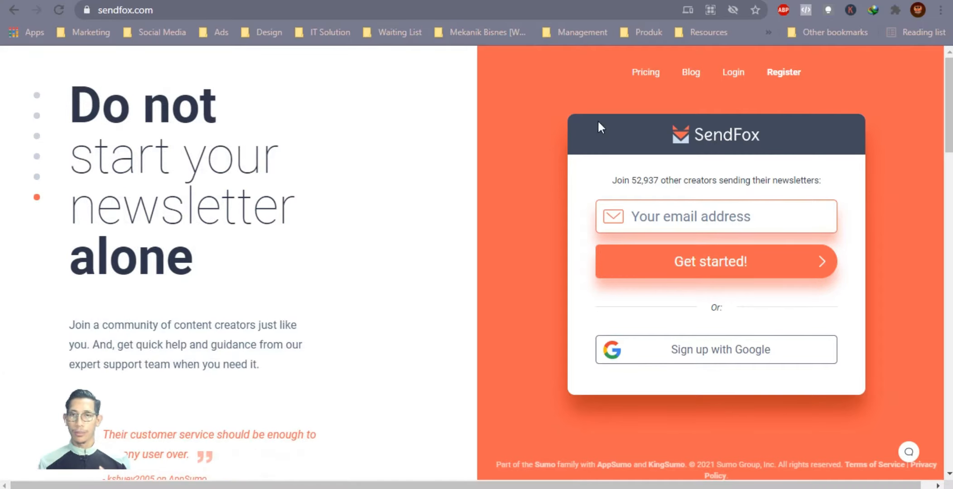
pyautogui.click(677, 216)
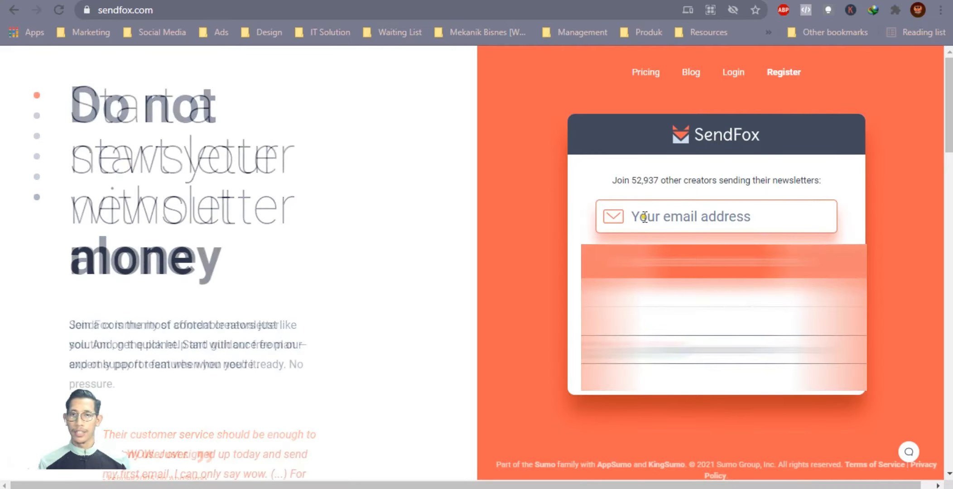
pyautogui.click(851, 211)
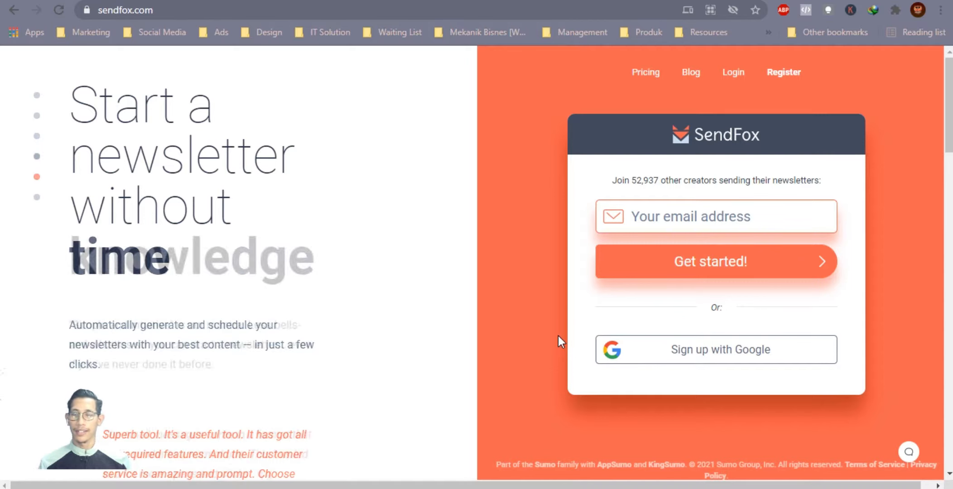
pyautogui.click(733, 365)
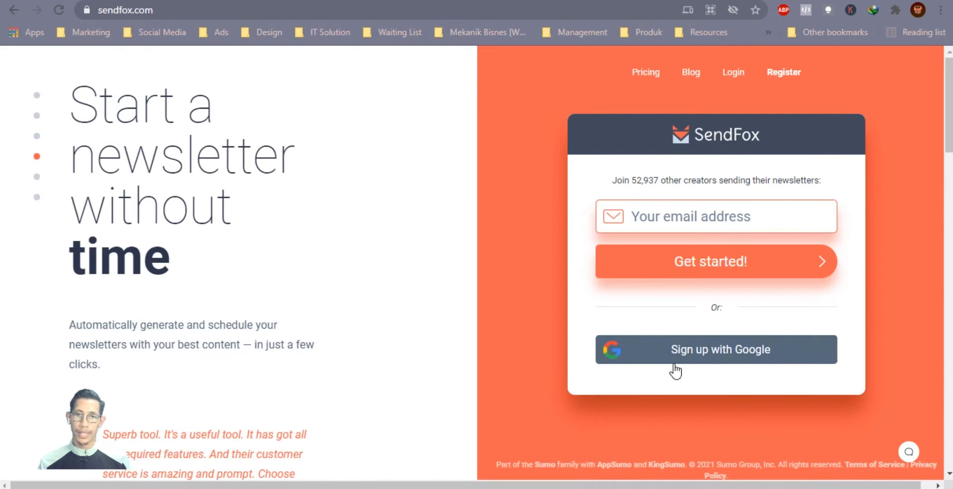
# Step: Sign up for SendFox using Sign up with Google and pick the Google account
pyautogui.click(714, 368)
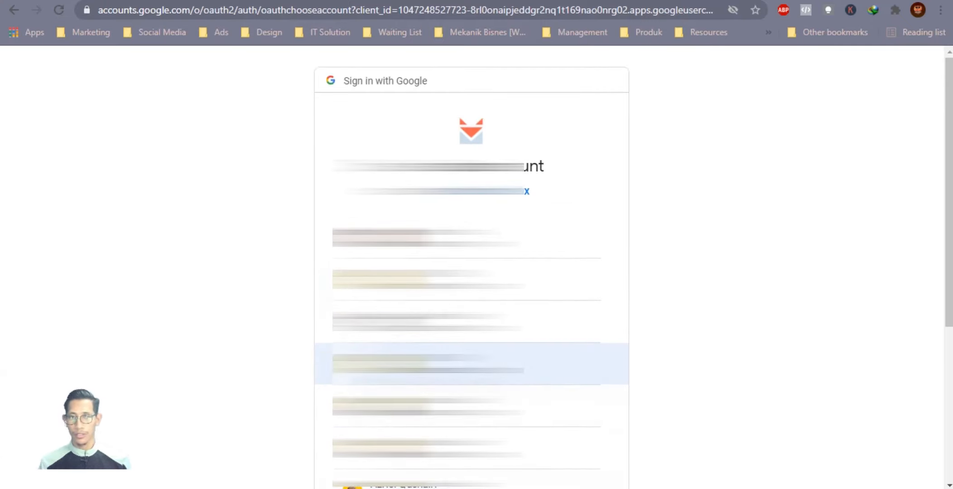
pyautogui.scroll(-2, 471, 353)
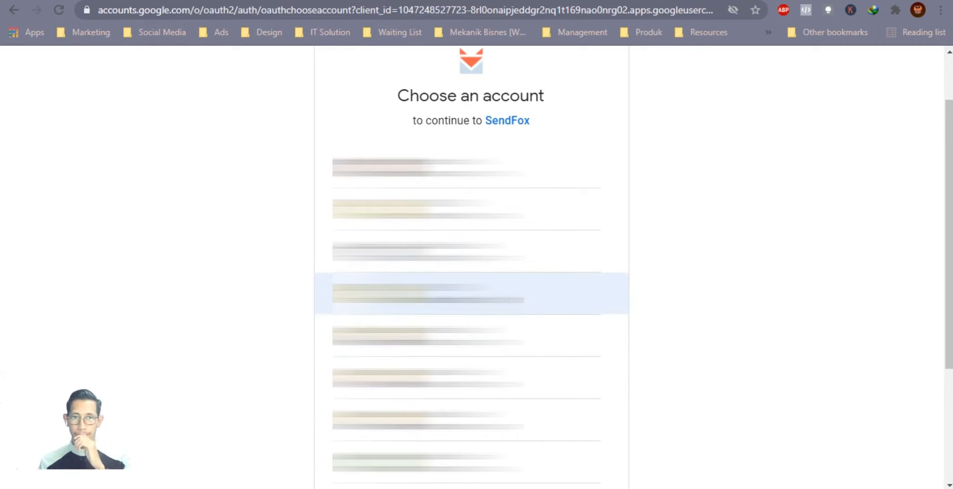
pyautogui.click(471, 293)
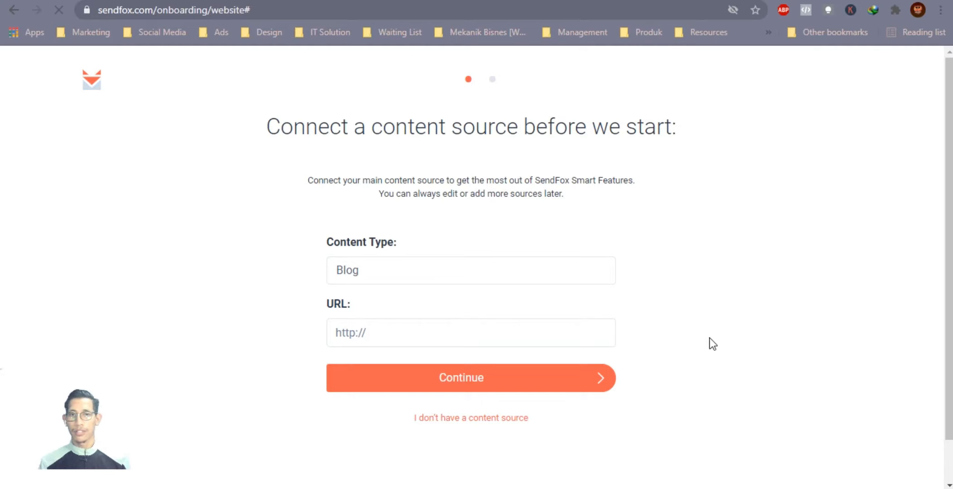
# Step: Leave Content Type on Blog and choose 'I don't have a content source'
pyautogui.click(383, 336)
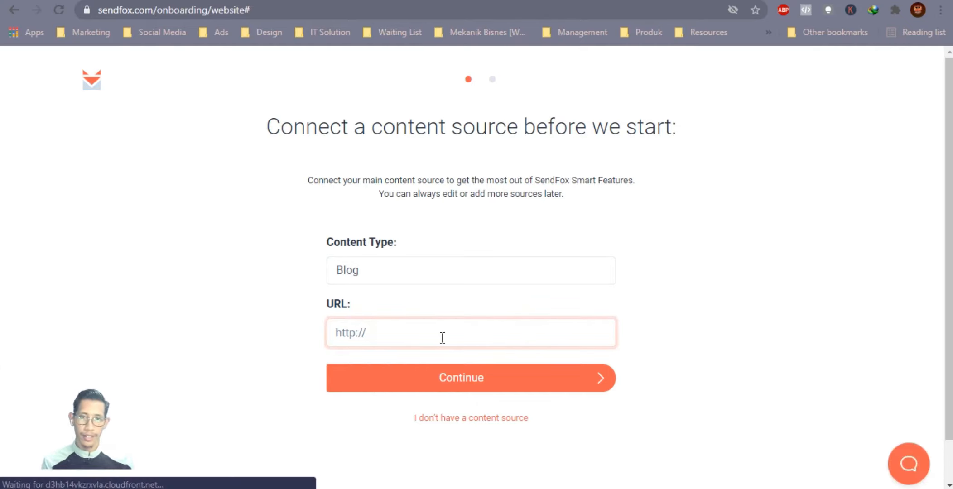
pyautogui.click(376, 274)
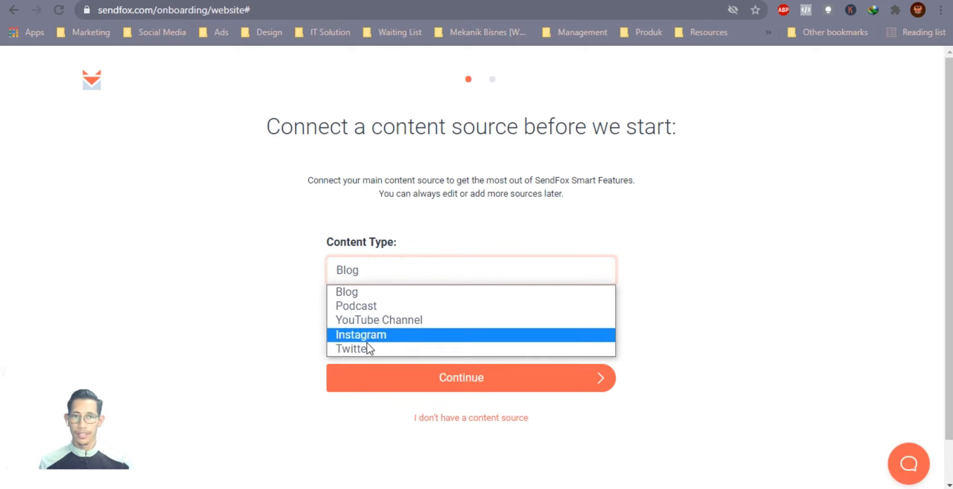
pyautogui.click(333, 263)
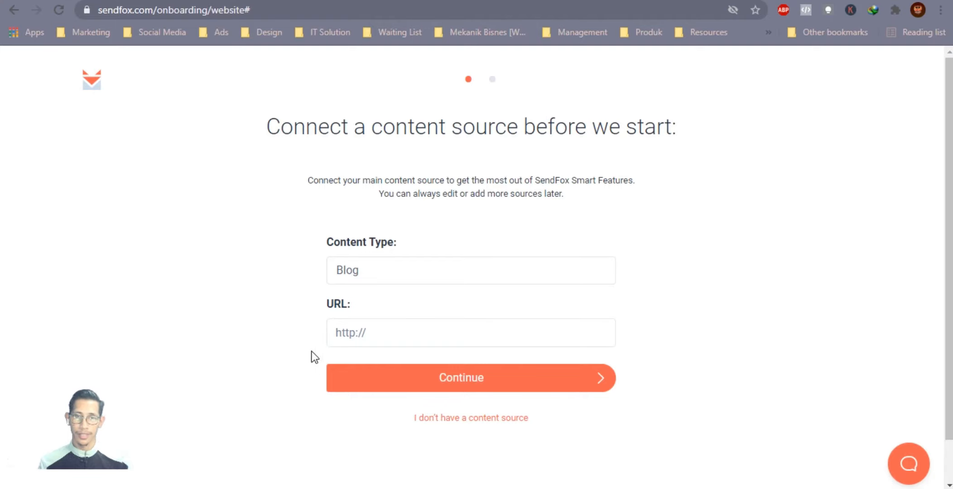
pyautogui.click(383, 335)
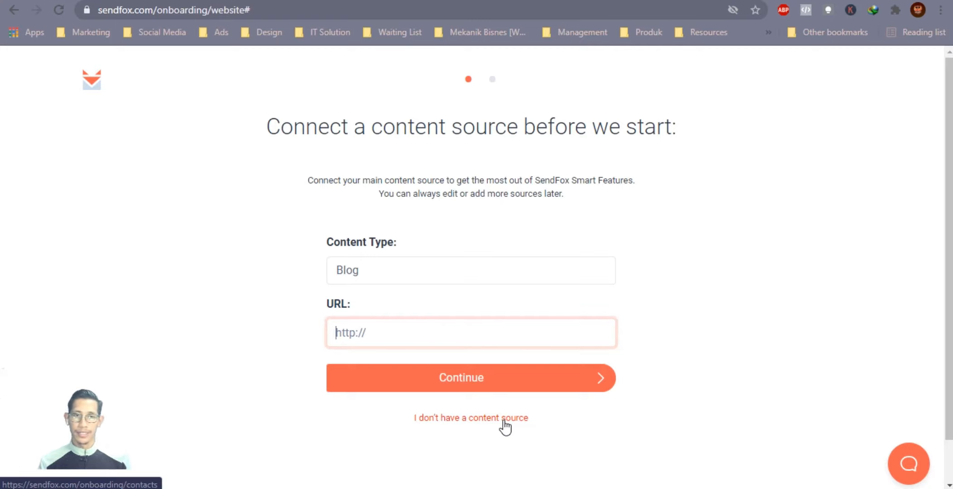
pyautogui.click(410, 275)
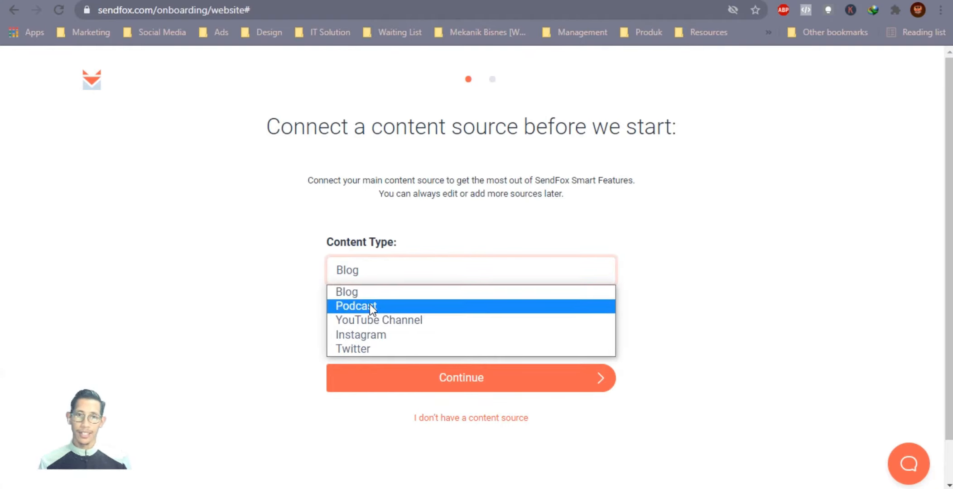
pyautogui.click(304, 284)
pyautogui.click(348, 272)
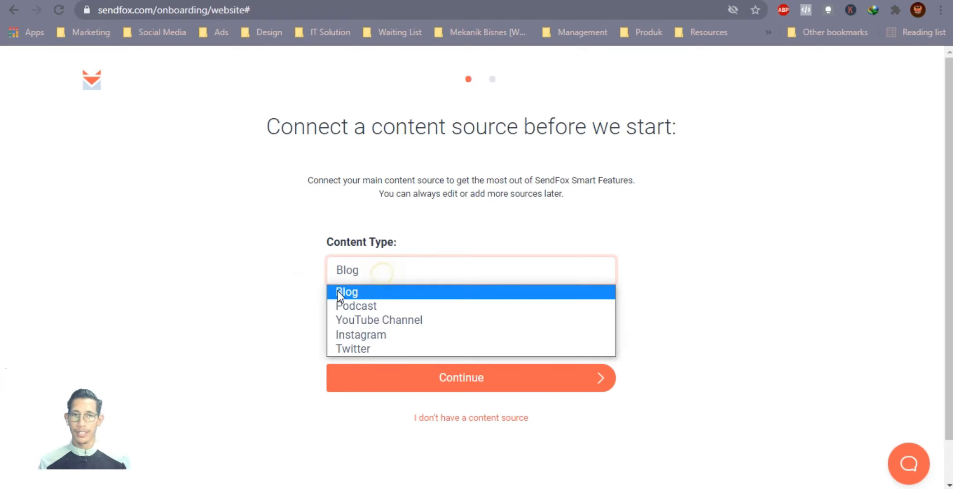
pyautogui.click(236, 261)
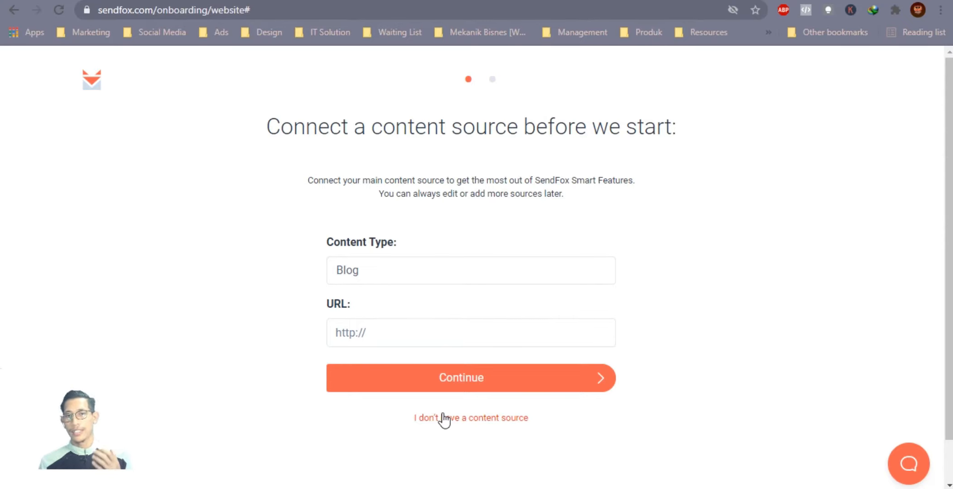
pyautogui.click(484, 425)
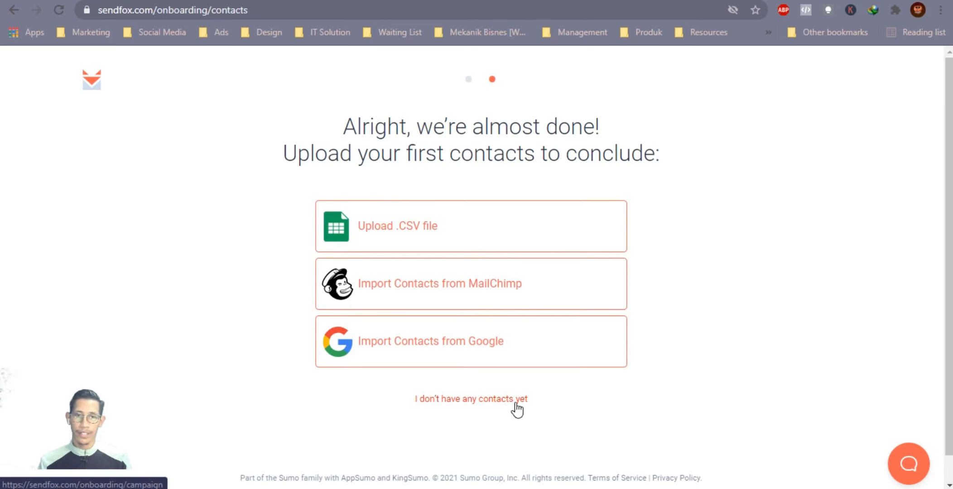
# Step: Choose 'I don't have any contacts yet' to skip the contacts upload
pyautogui.click(472, 400)
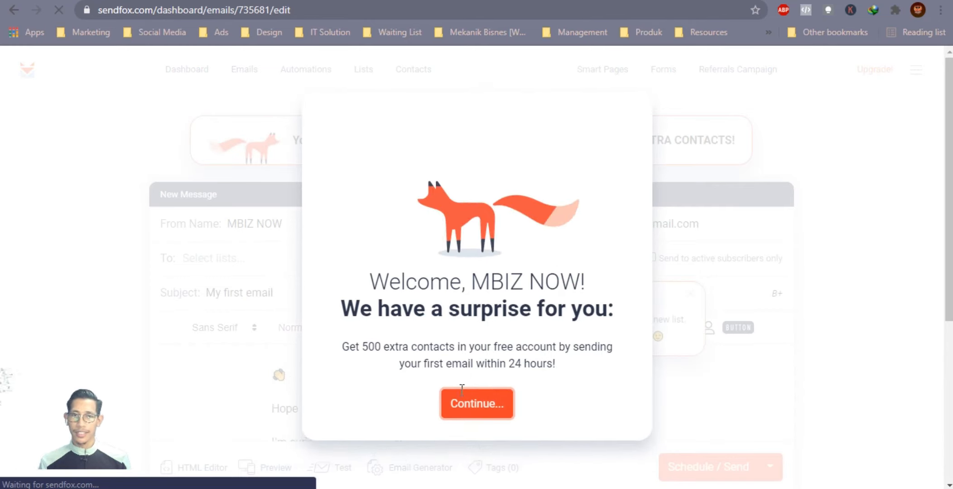
# Step: Dismiss the welcome popup and STEP 1 hint, then focus the My first email subject
pyautogui.click(462, 392)
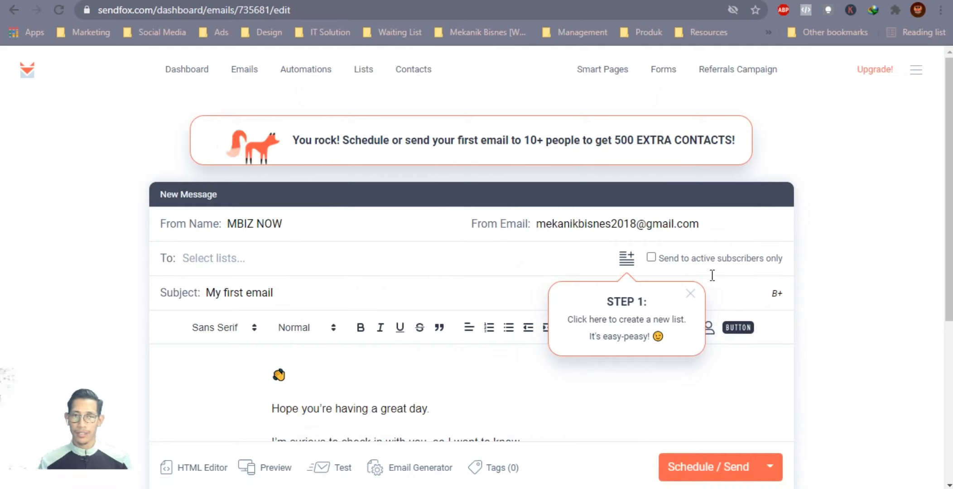
pyautogui.click(689, 294)
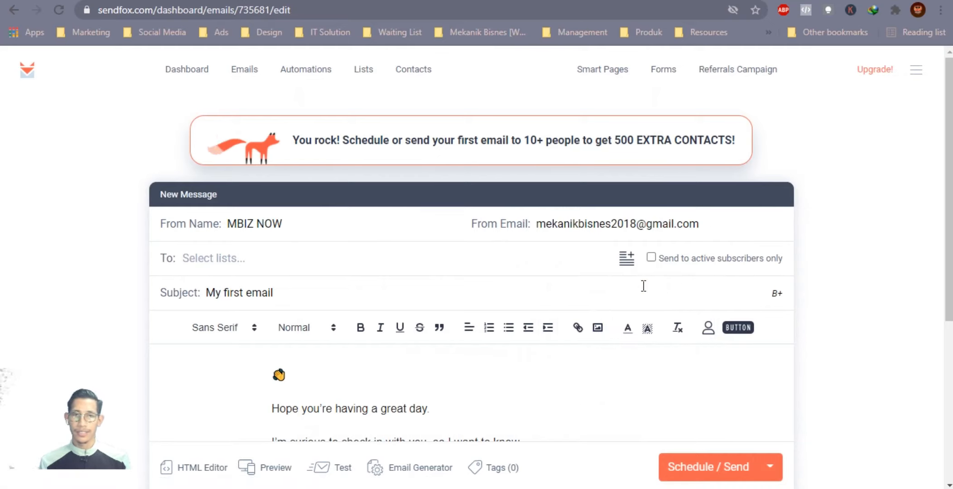
pyautogui.scroll(-5, 660, 294)
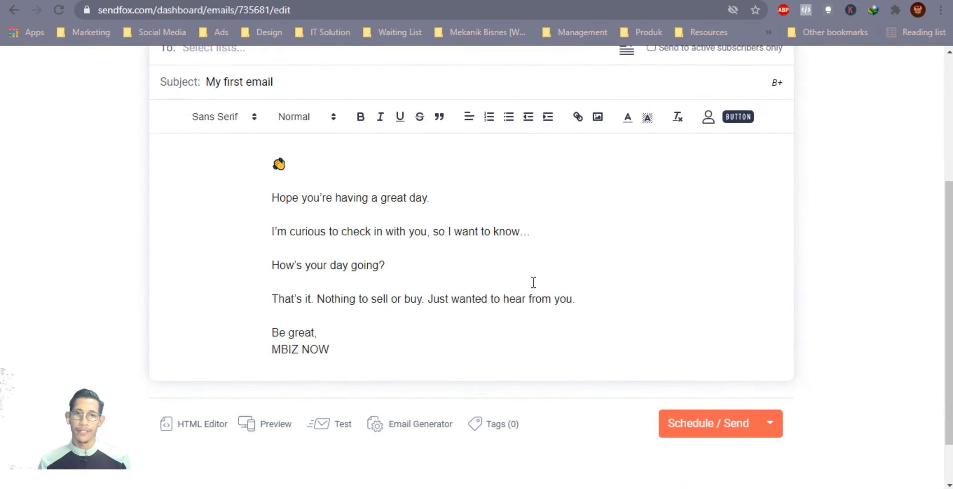
pyautogui.scroll(6, 546, 283)
pyautogui.click(283, 290)
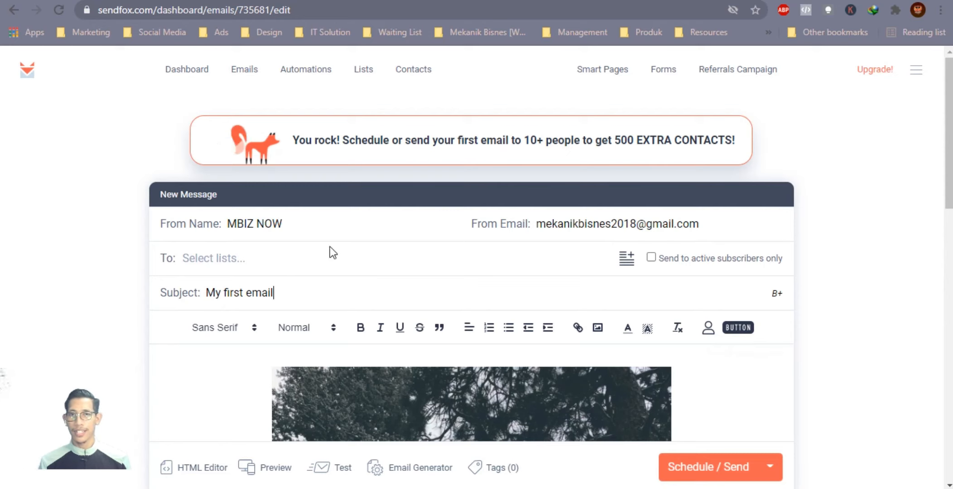
# Step: Check the Schedule/Send options, including Save Draft, then close them without choosing
pyautogui.scroll(-5, 916, 320)
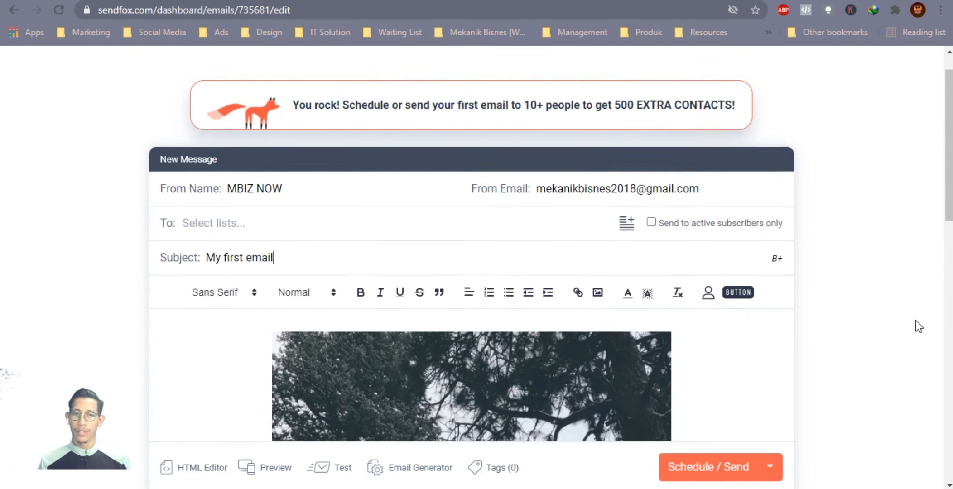
pyautogui.click(770, 467)
pyautogui.click(856, 432)
pyautogui.scroll(5, 858, 421)
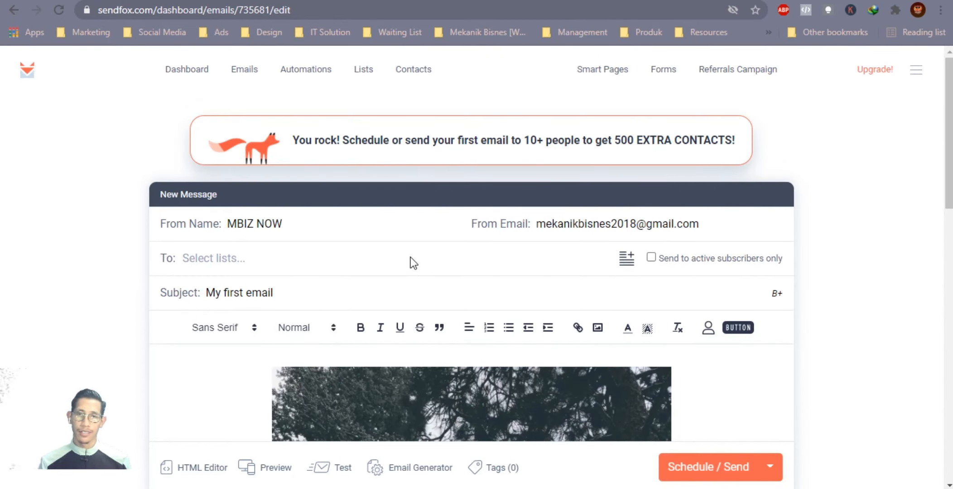
pyautogui.scroll(-1, 849, 317)
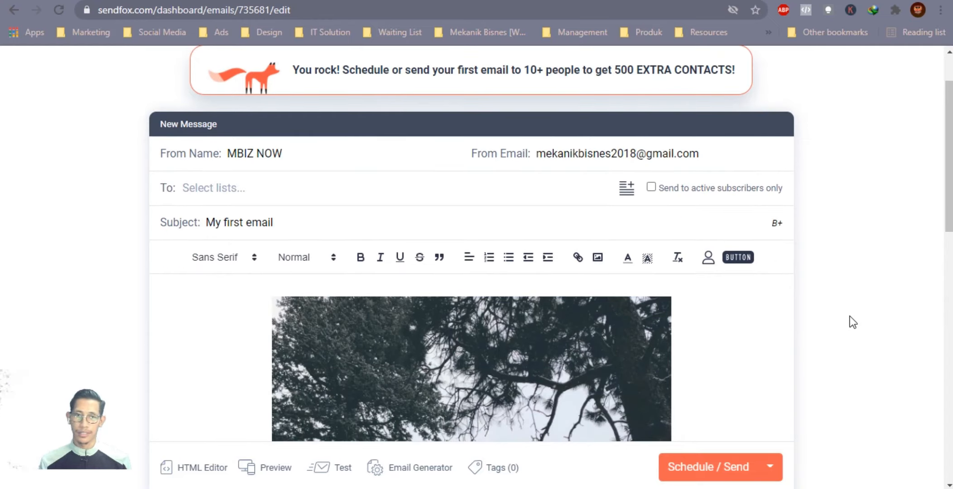
pyautogui.scroll(1, 850, 317)
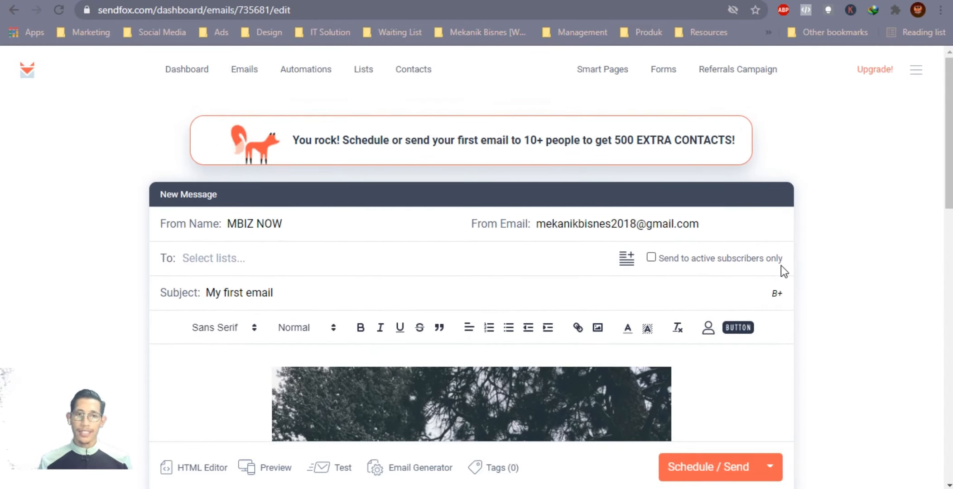
pyautogui.moveTo(781, 267)
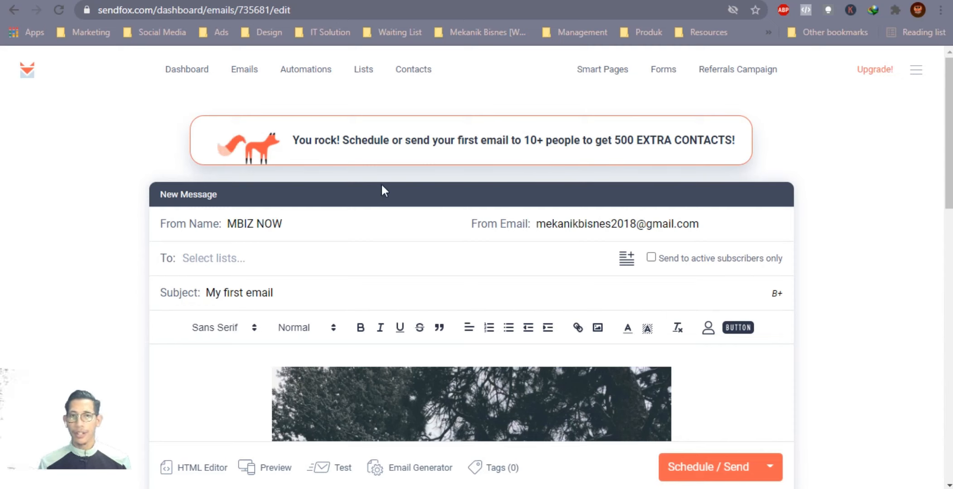
# Step: Open Lists and briefly check the Landing Page Signups actions menu
pyautogui.click(363, 73)
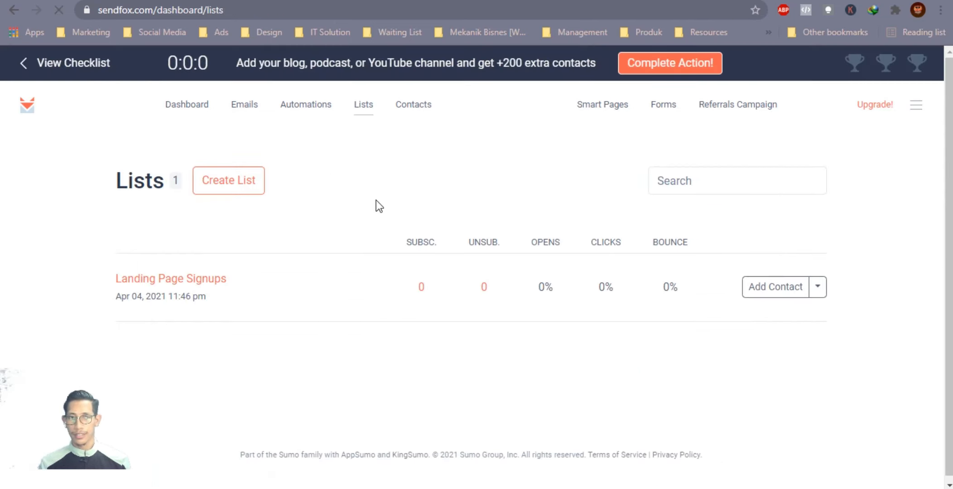
pyautogui.click(817, 290)
pyautogui.click(839, 232)
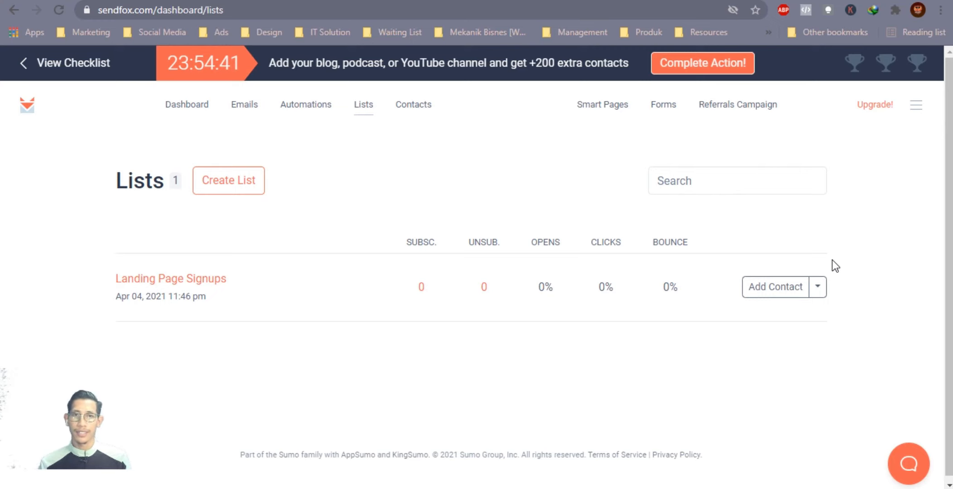
# Step: Enter 'Jutawan Digital' as the List Name in the Create List form and submit it
pyautogui.click(235, 186)
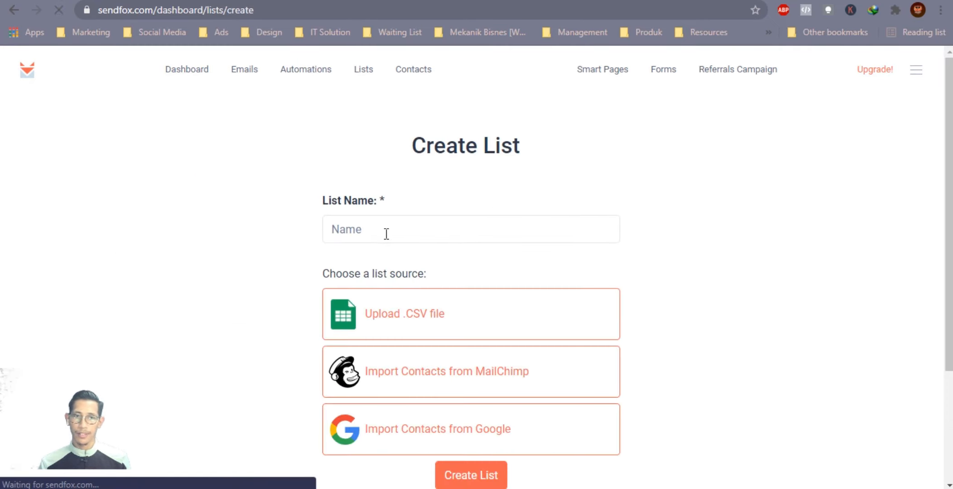
pyautogui.click(390, 230)
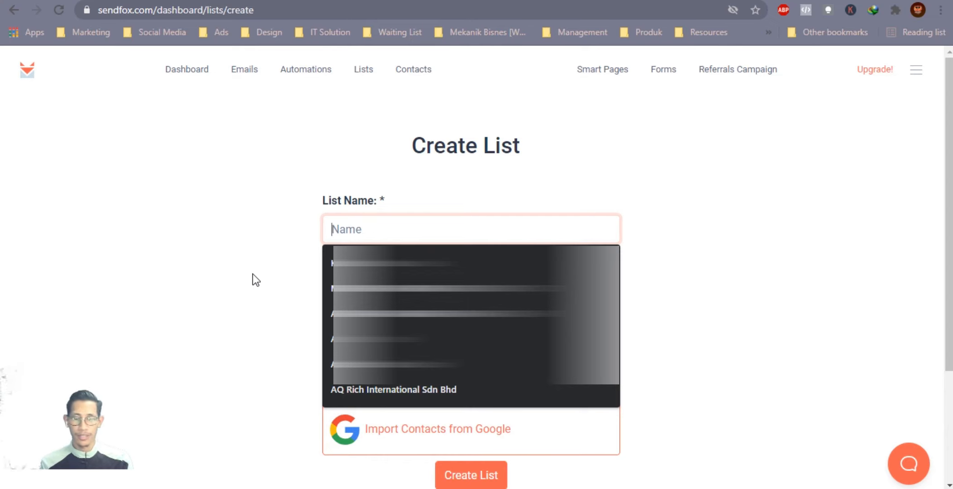
pyautogui.write('Ju')
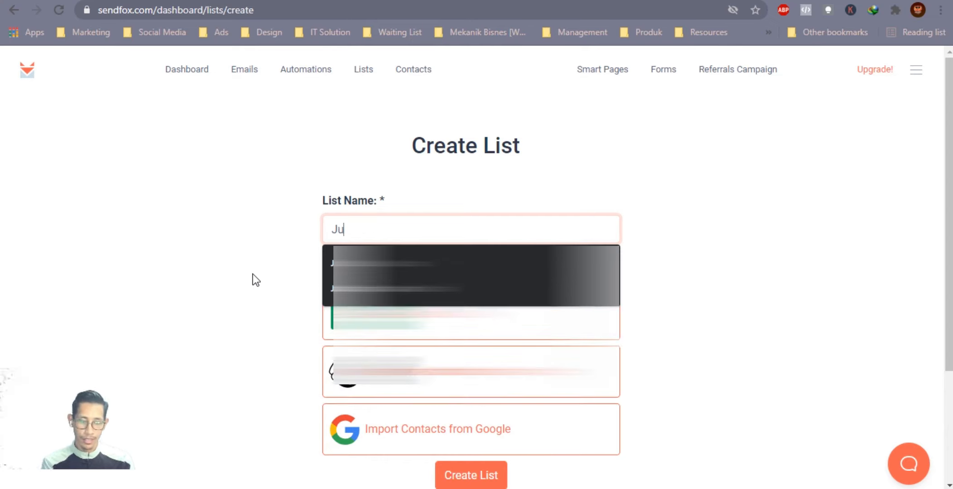
pyautogui.write('tawan Digital')
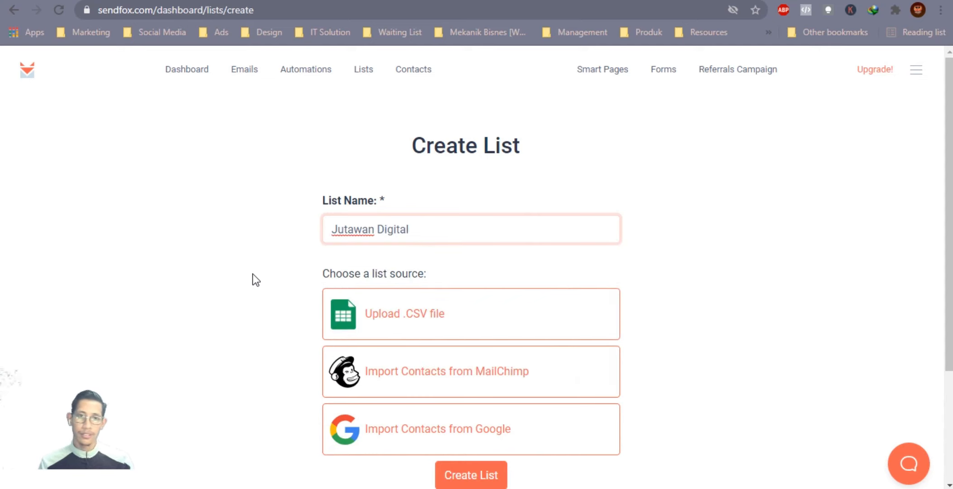
pyautogui.click(252, 274)
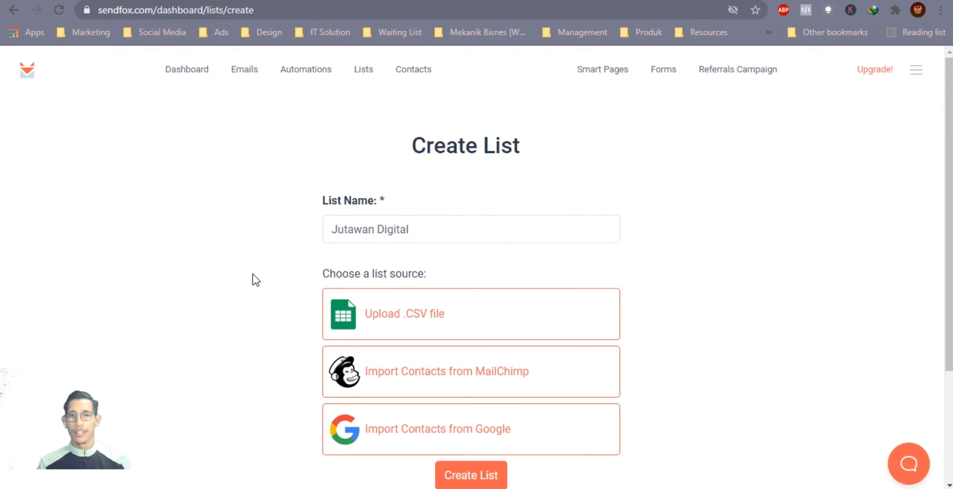
pyautogui.scroll(-1, 466, 240)
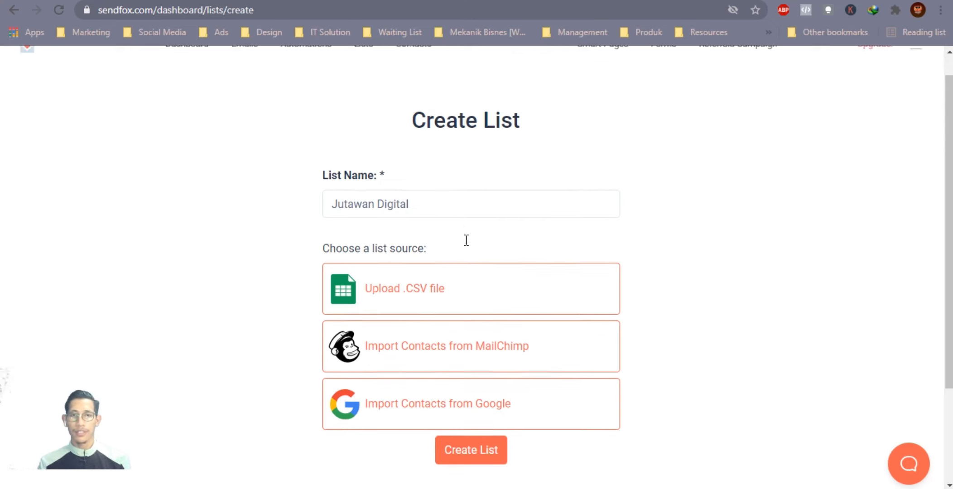
pyautogui.scroll(-2, 466, 240)
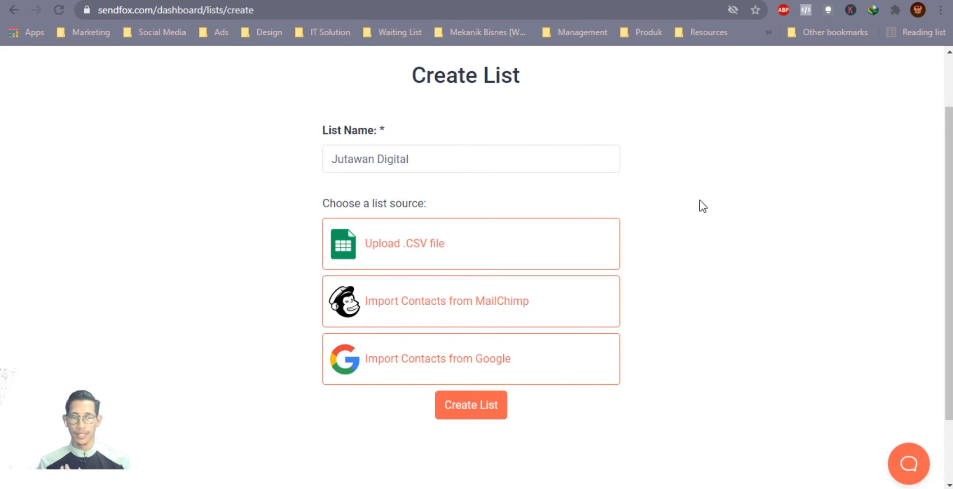
pyautogui.scroll(2, 745, 224)
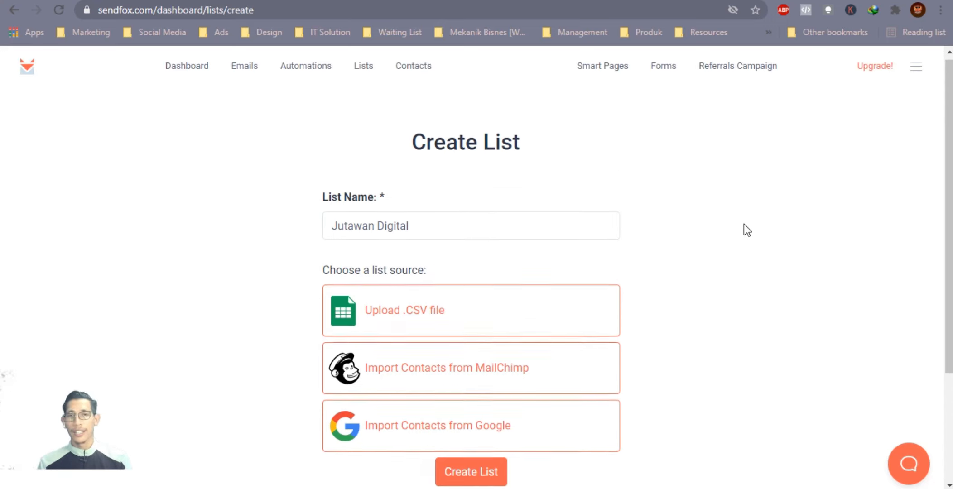
pyautogui.scroll(-2, 779, 314)
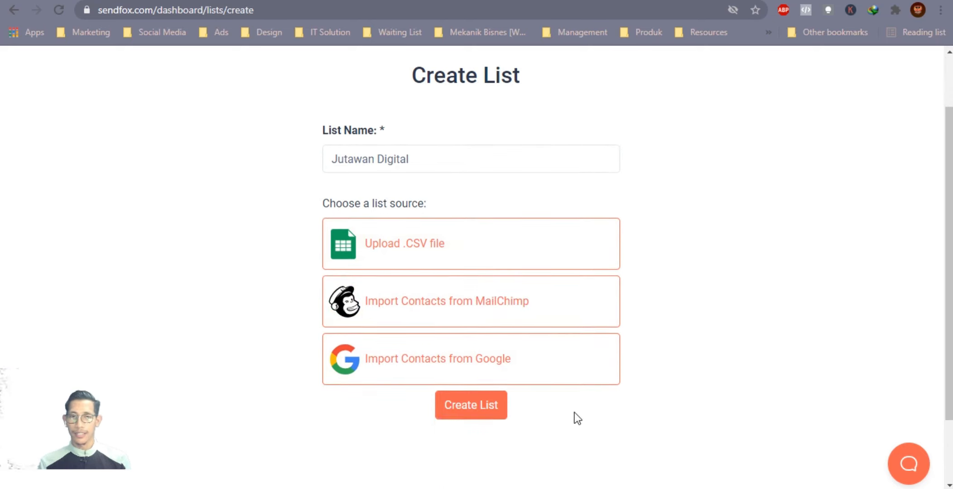
pyautogui.click(481, 413)
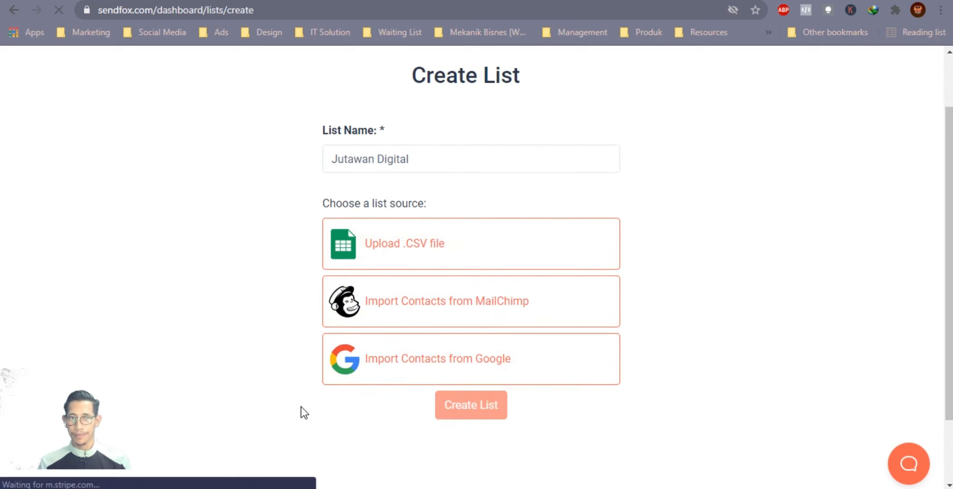